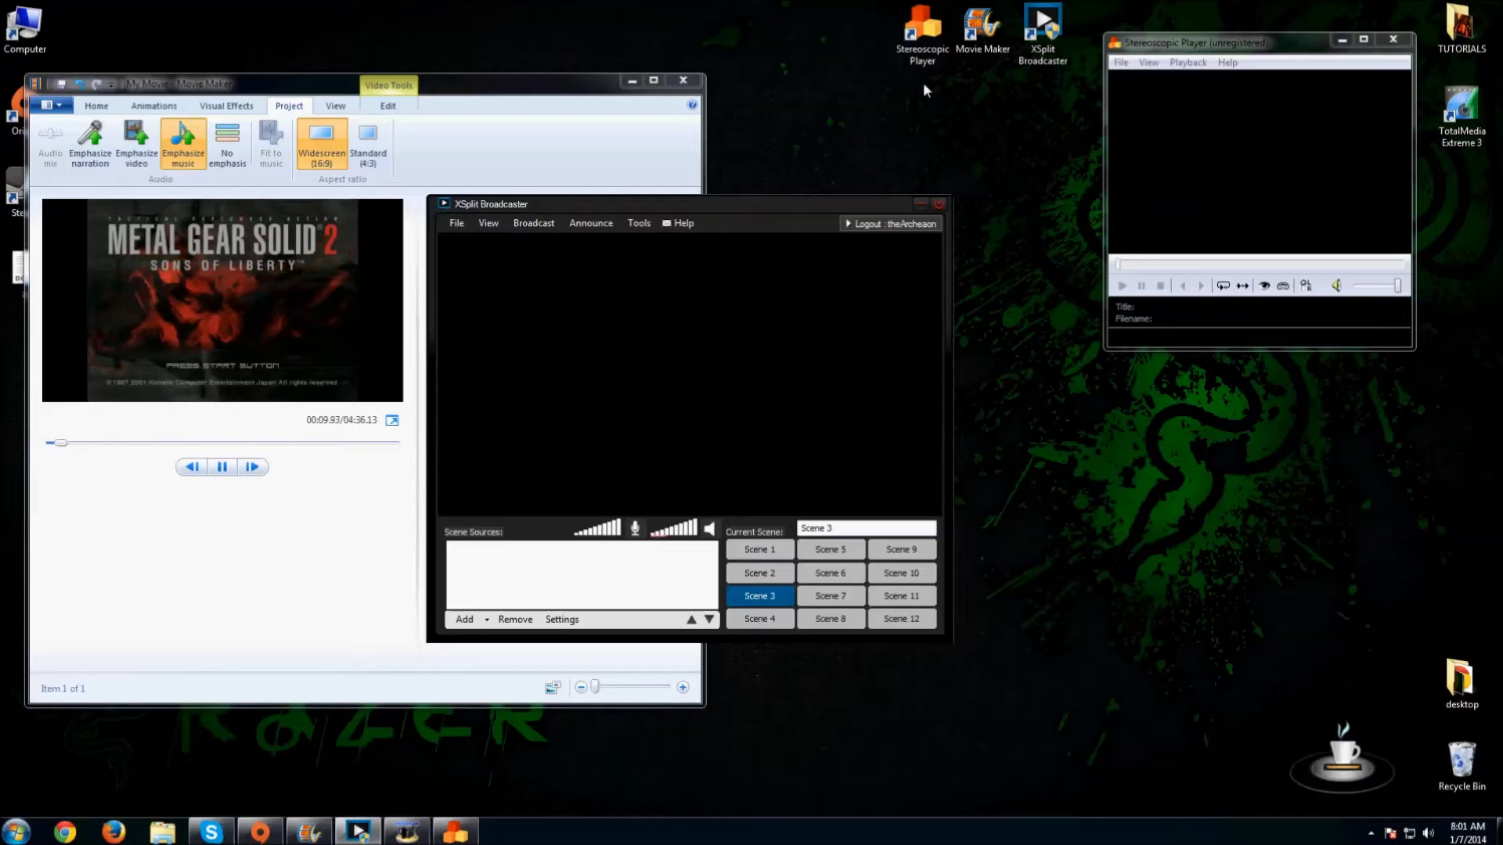
# Select then clear the desktop icons, and bring up XSplit's source-type list for Scene 3
pyautogui.moveTo(858, 92); pyautogui.dragTo(931, 49)
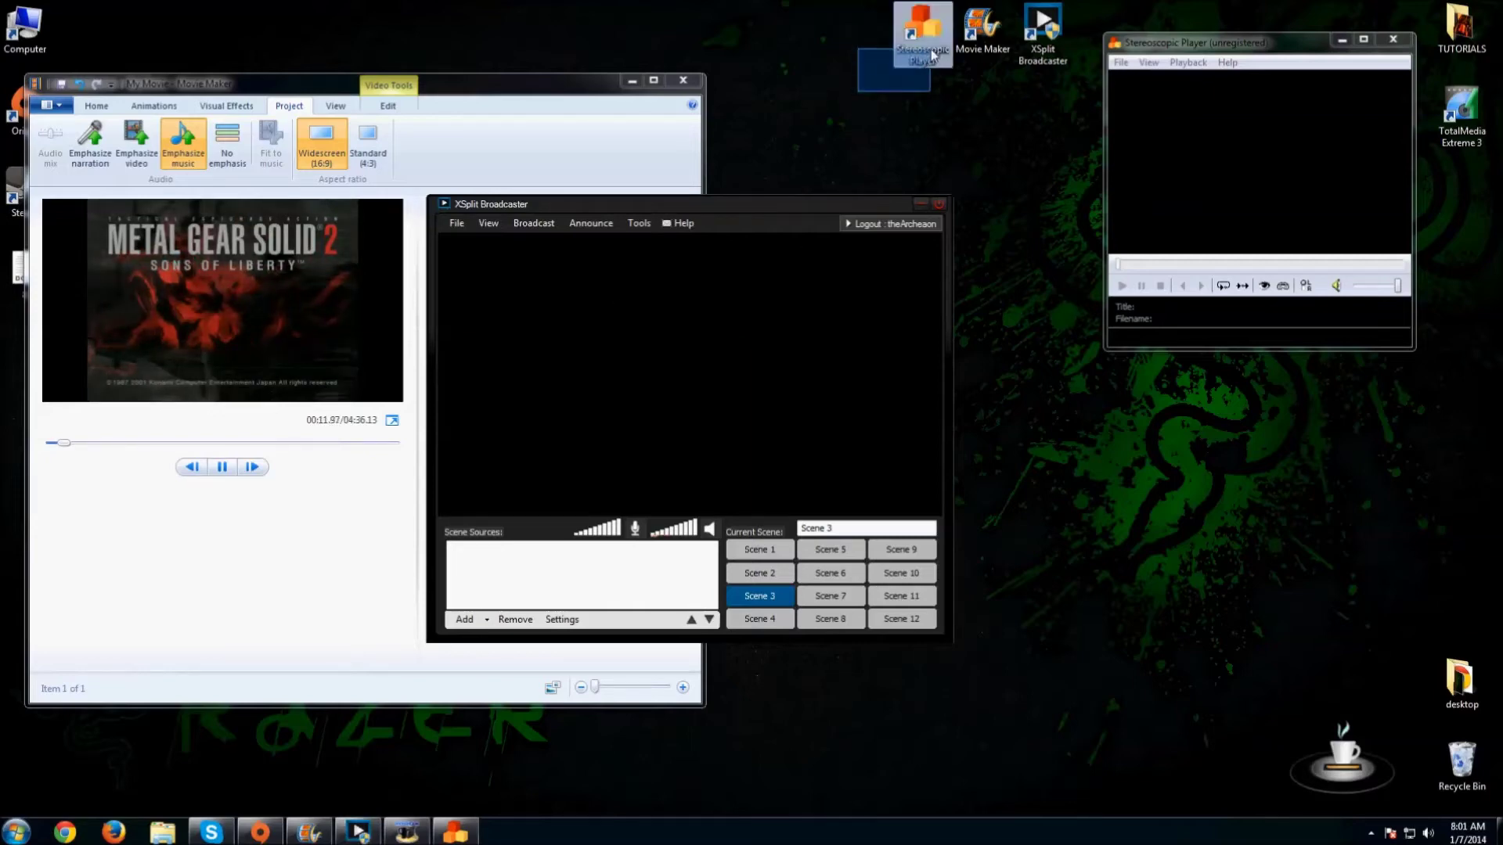
pyautogui.moveTo(931, 50); pyautogui.dragTo(1009, 14)
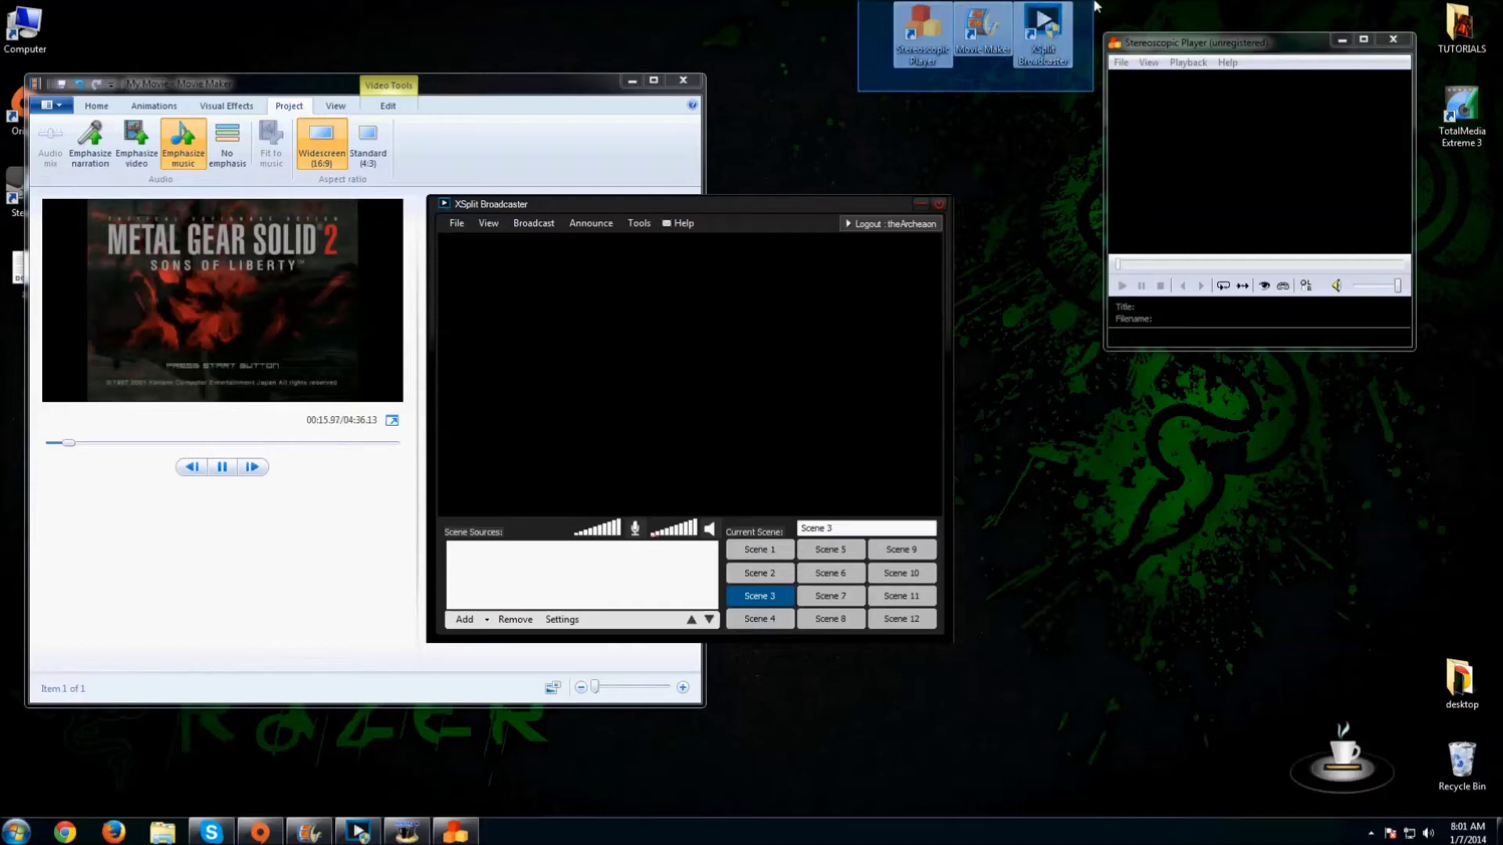
pyautogui.moveTo(1009, 14); pyautogui.dragTo(1091, 7)
pyautogui.click(892, 84)
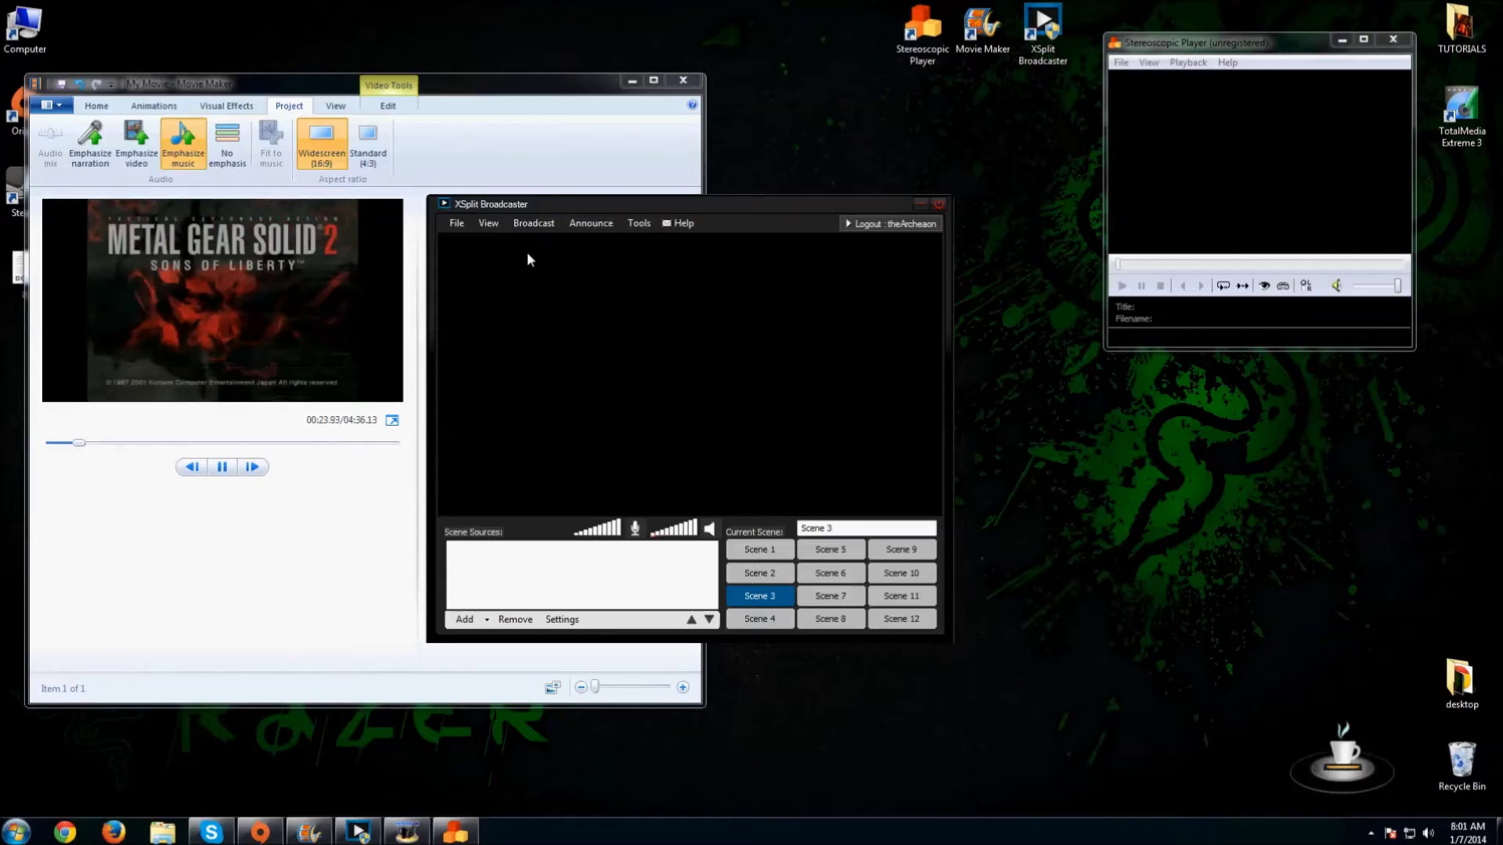
pyautogui.click(466, 619)
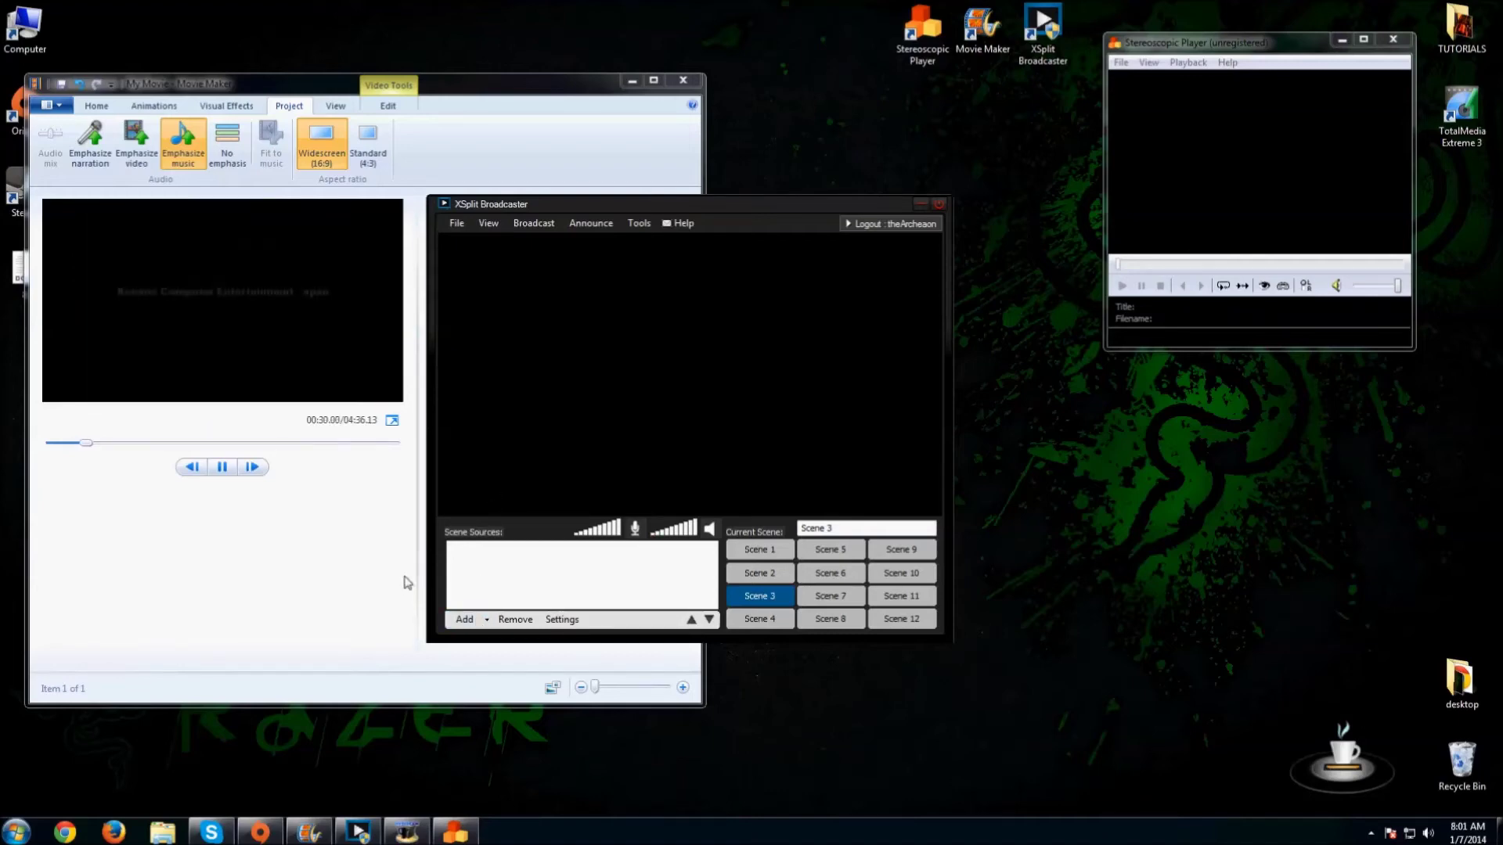
pyautogui.click(463, 620)
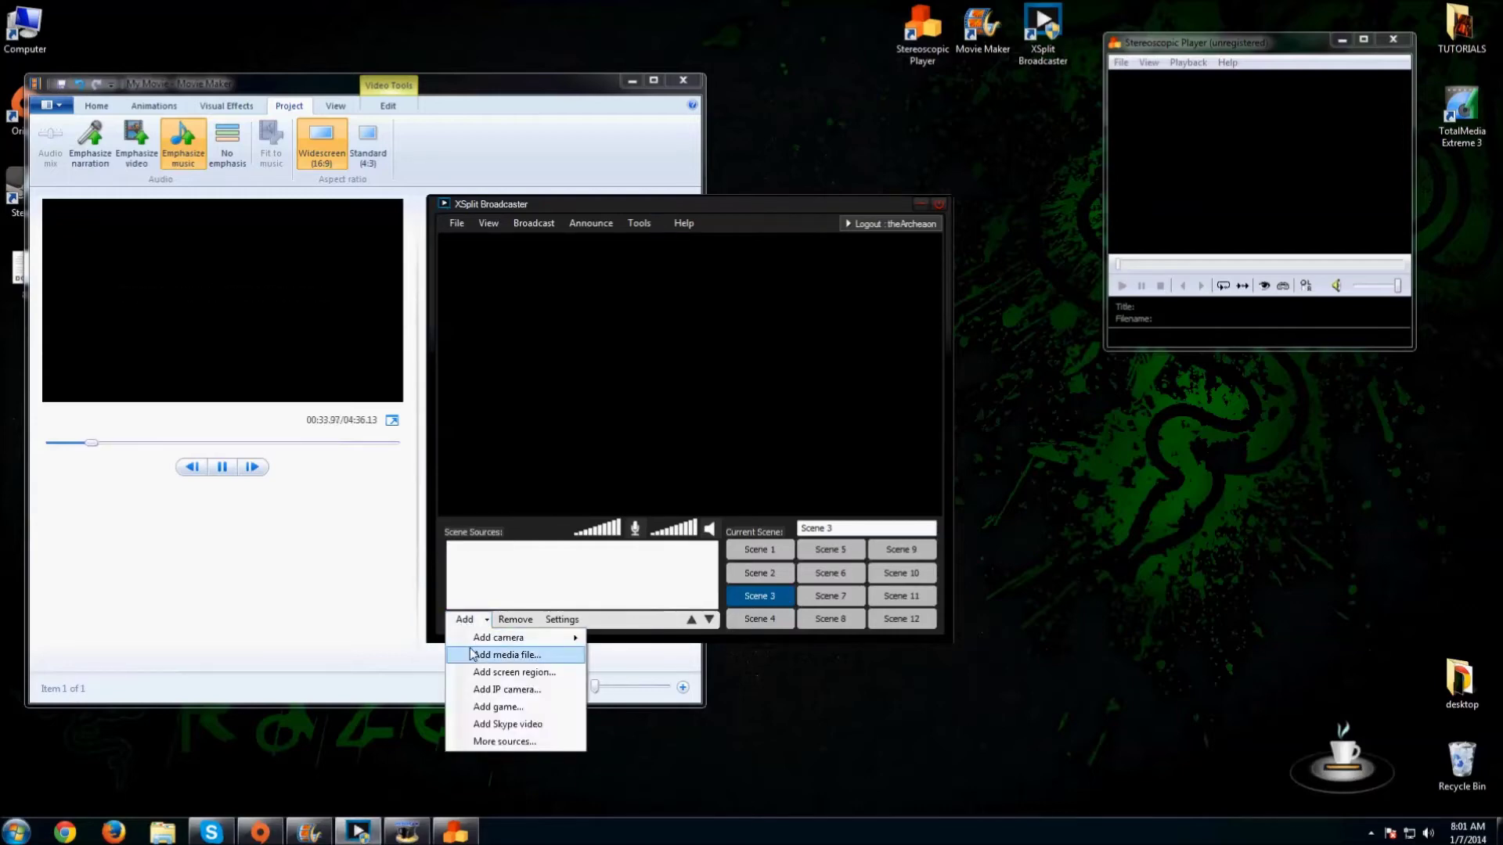
# Add a screen-region source to Scene 3 that captures the Movie Maker game preview
pyautogui.click(514, 672)
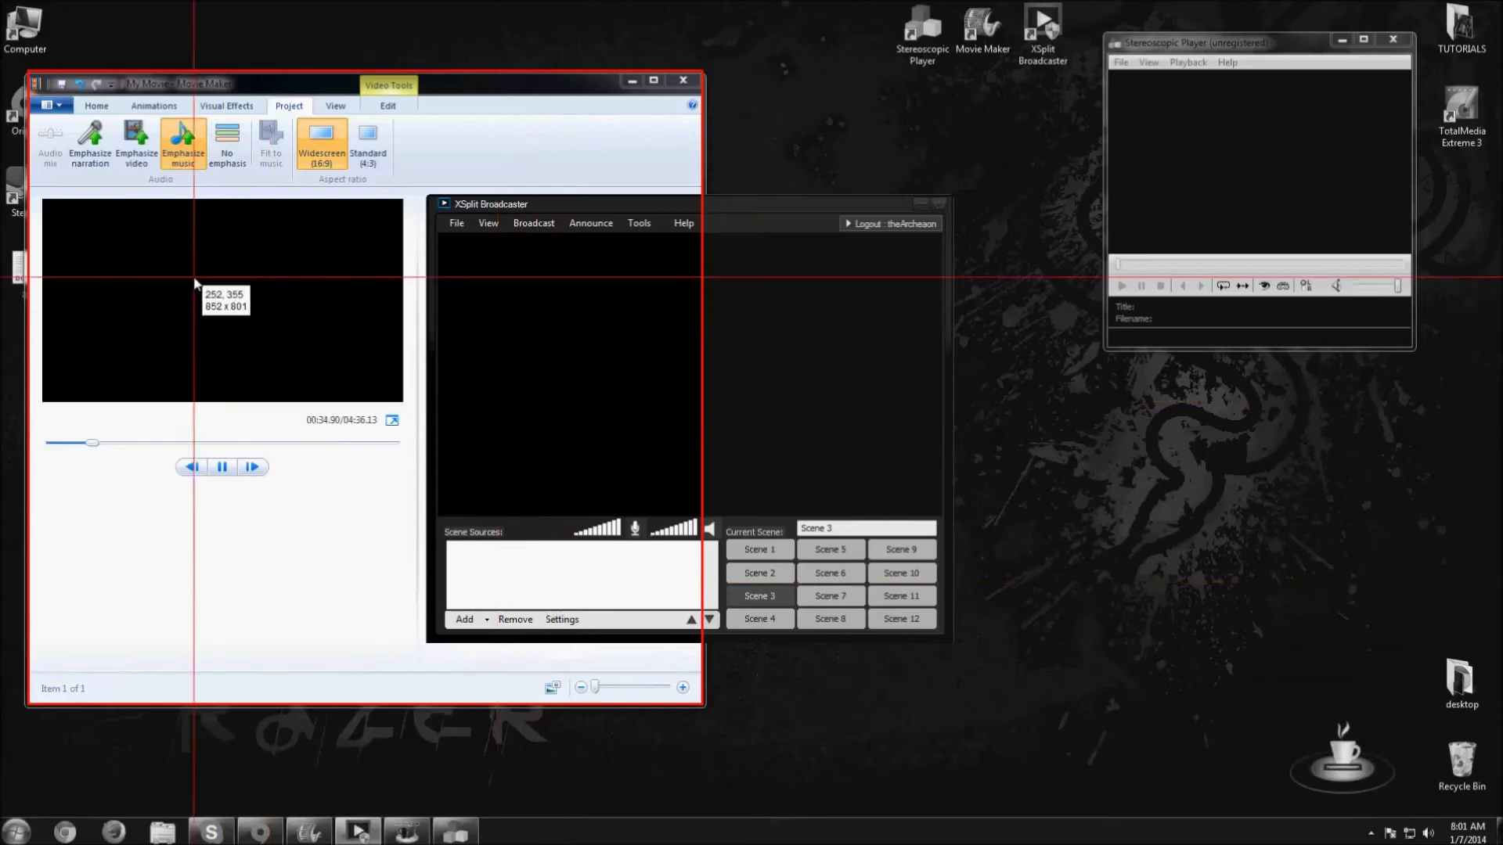
pyautogui.moveTo(84, 202); pyautogui.dragTo(331, 374)
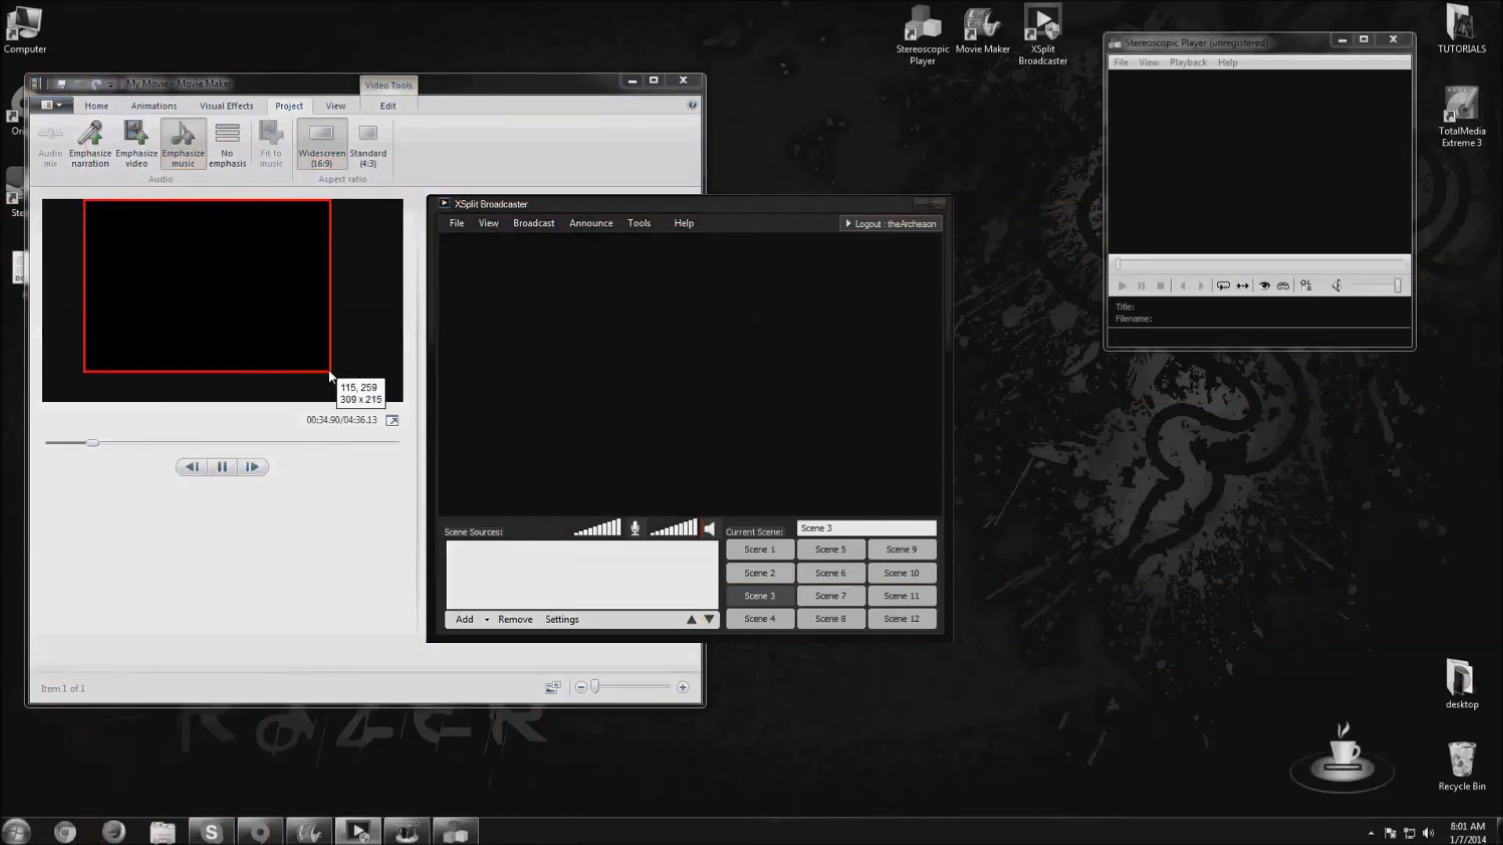
pyautogui.moveTo(352, 399); pyautogui.dragTo(352, 399)
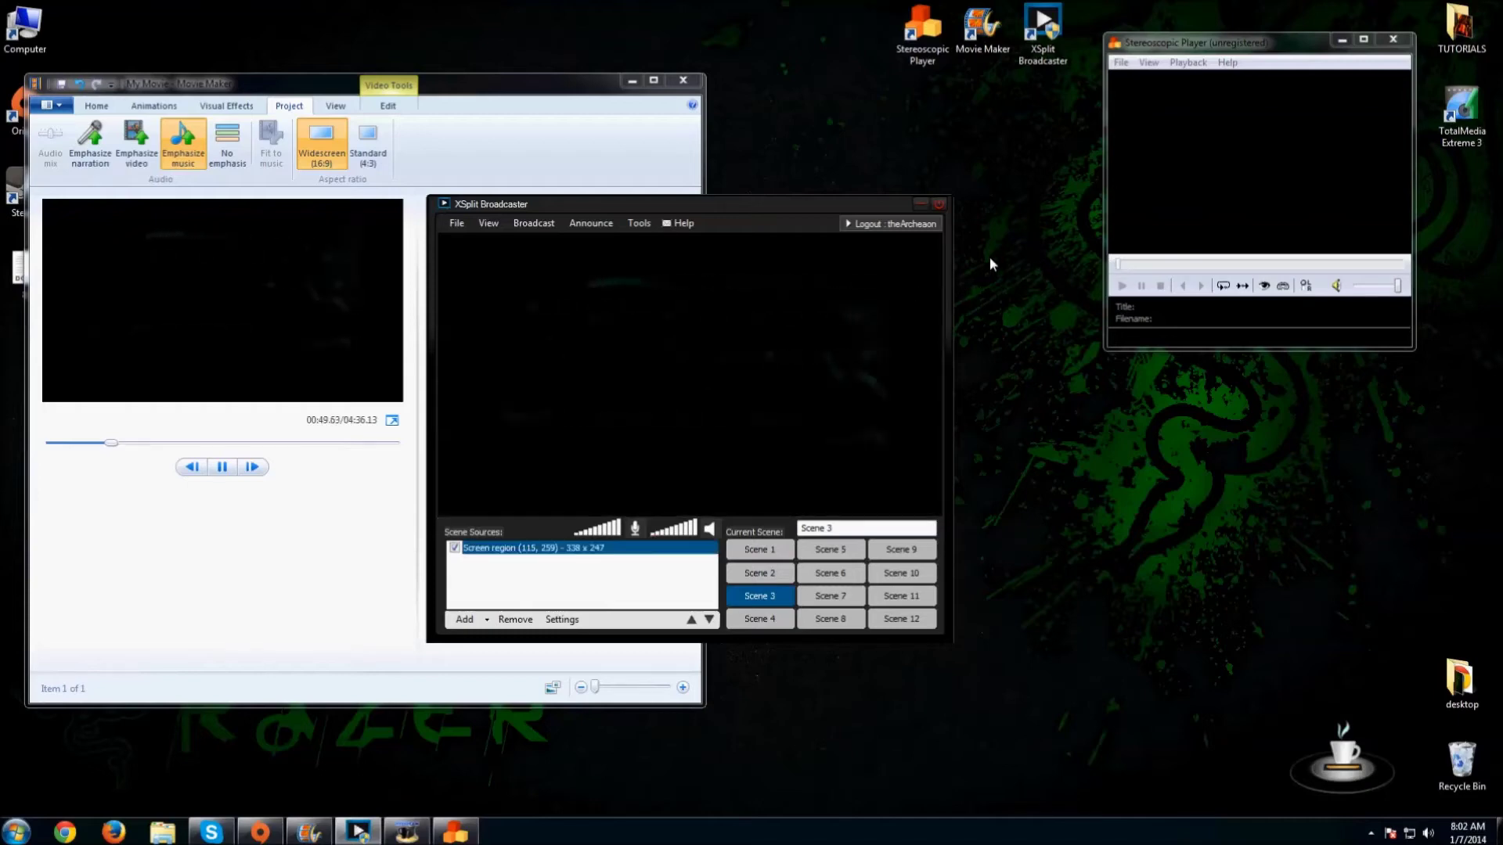
pyautogui.click(1148, 62)
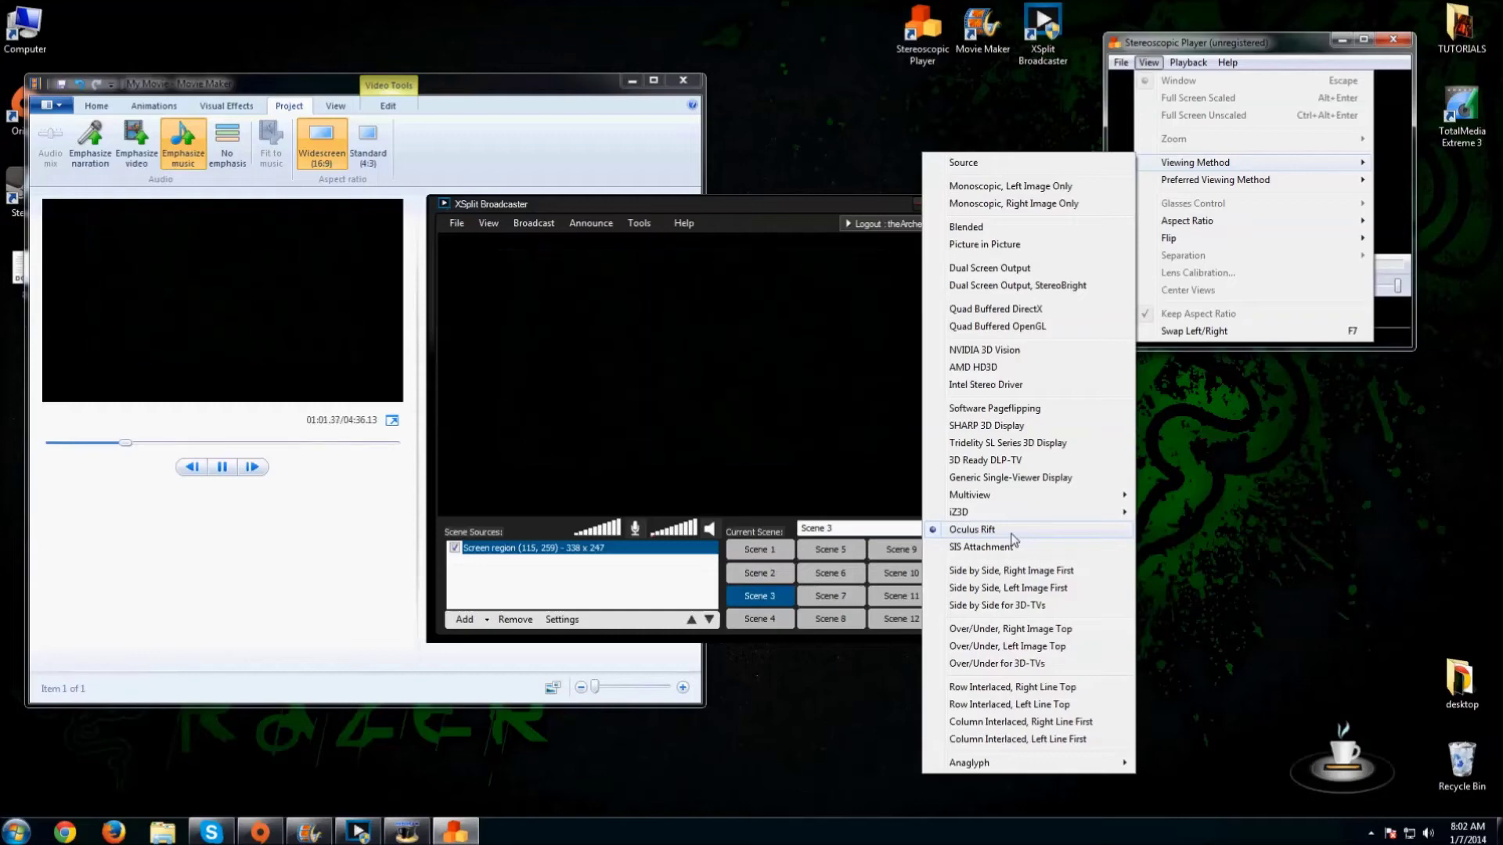
# Set the viewing method to Oculus Rift and play the XSplitBroadcaster live video
pyautogui.click(1012, 531)
pyautogui.click(1122, 63)
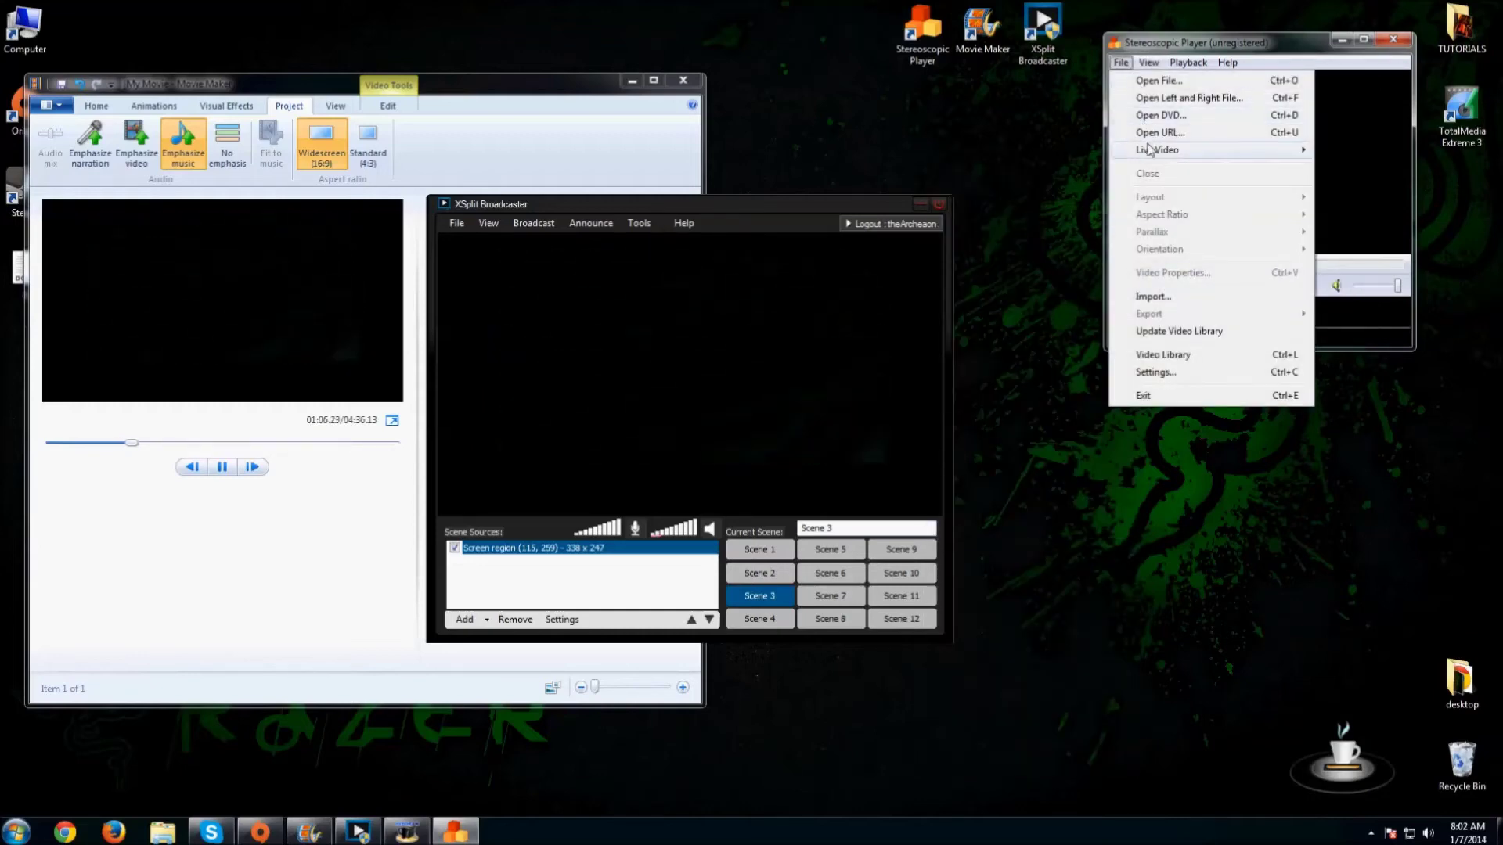
pyautogui.moveTo(1159, 151)
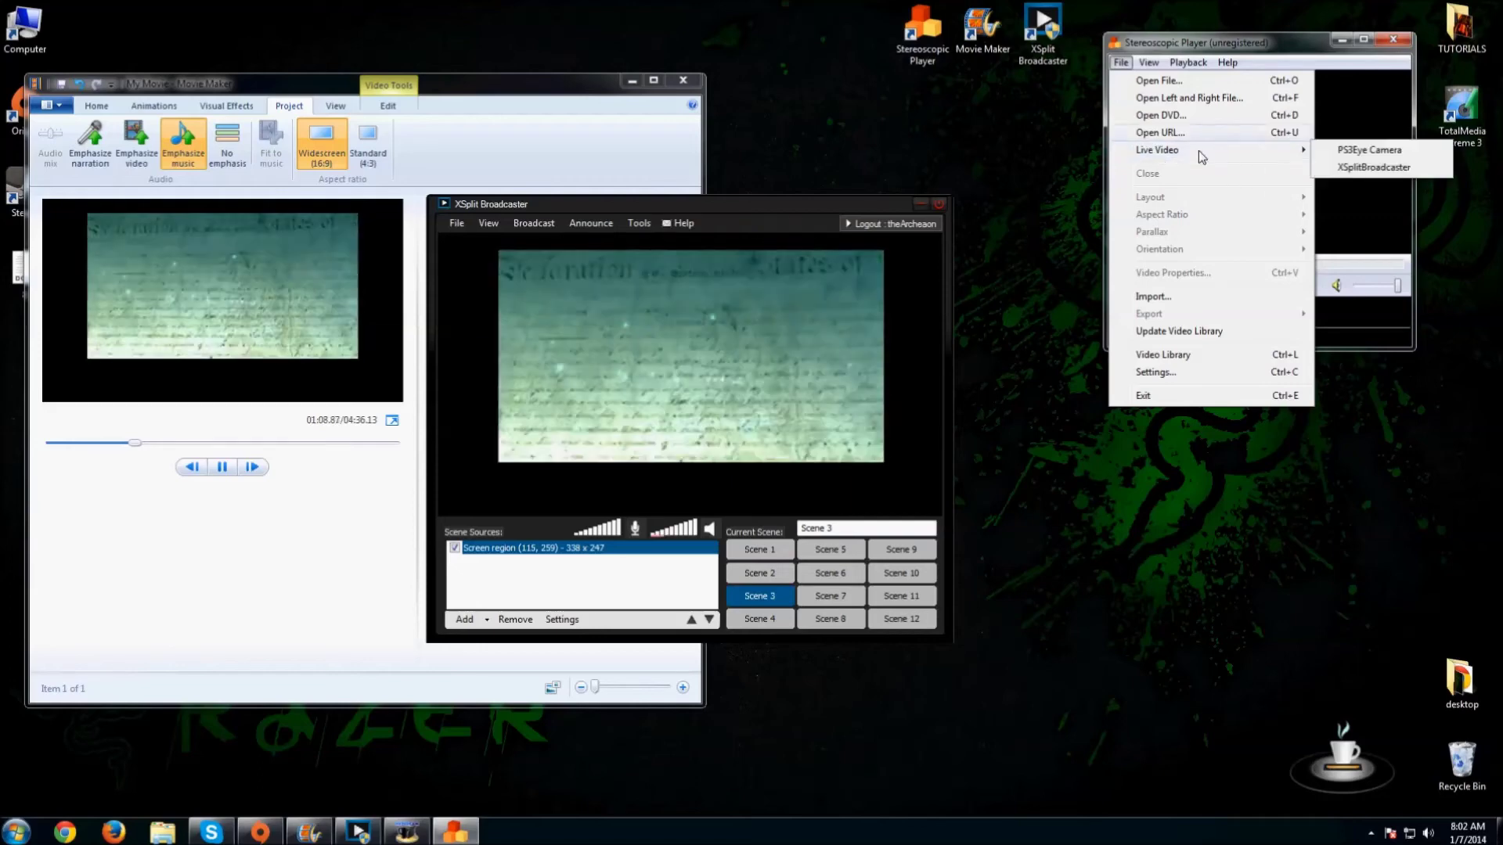
pyautogui.click(1368, 168)
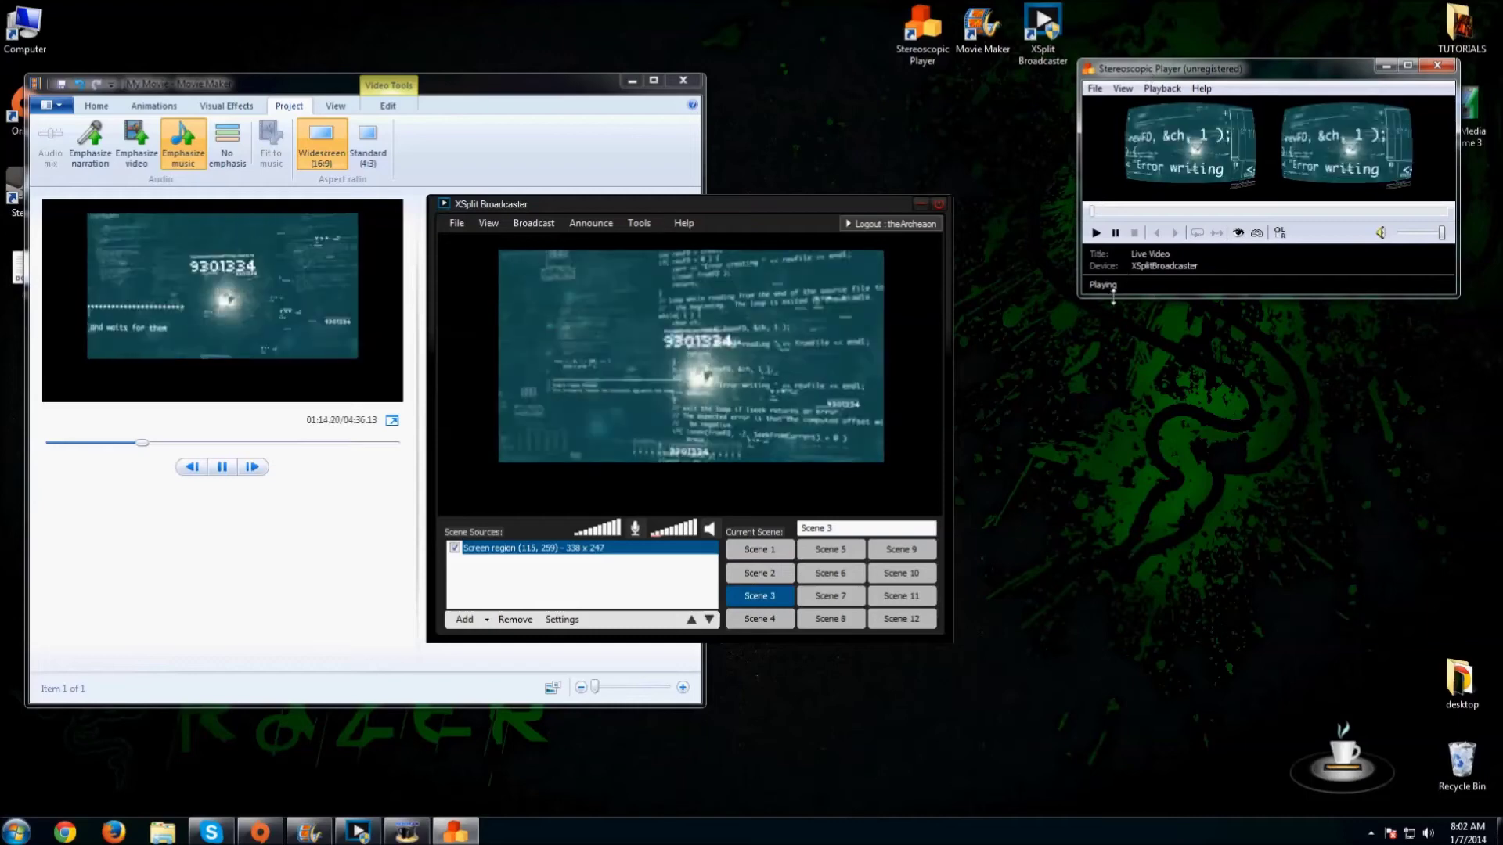
# Enlarge the Stereoscopic Player window and place it centre-right, overlapping XSplit
pyautogui.moveTo(1105, 269); pyautogui.dragTo(757, 660)
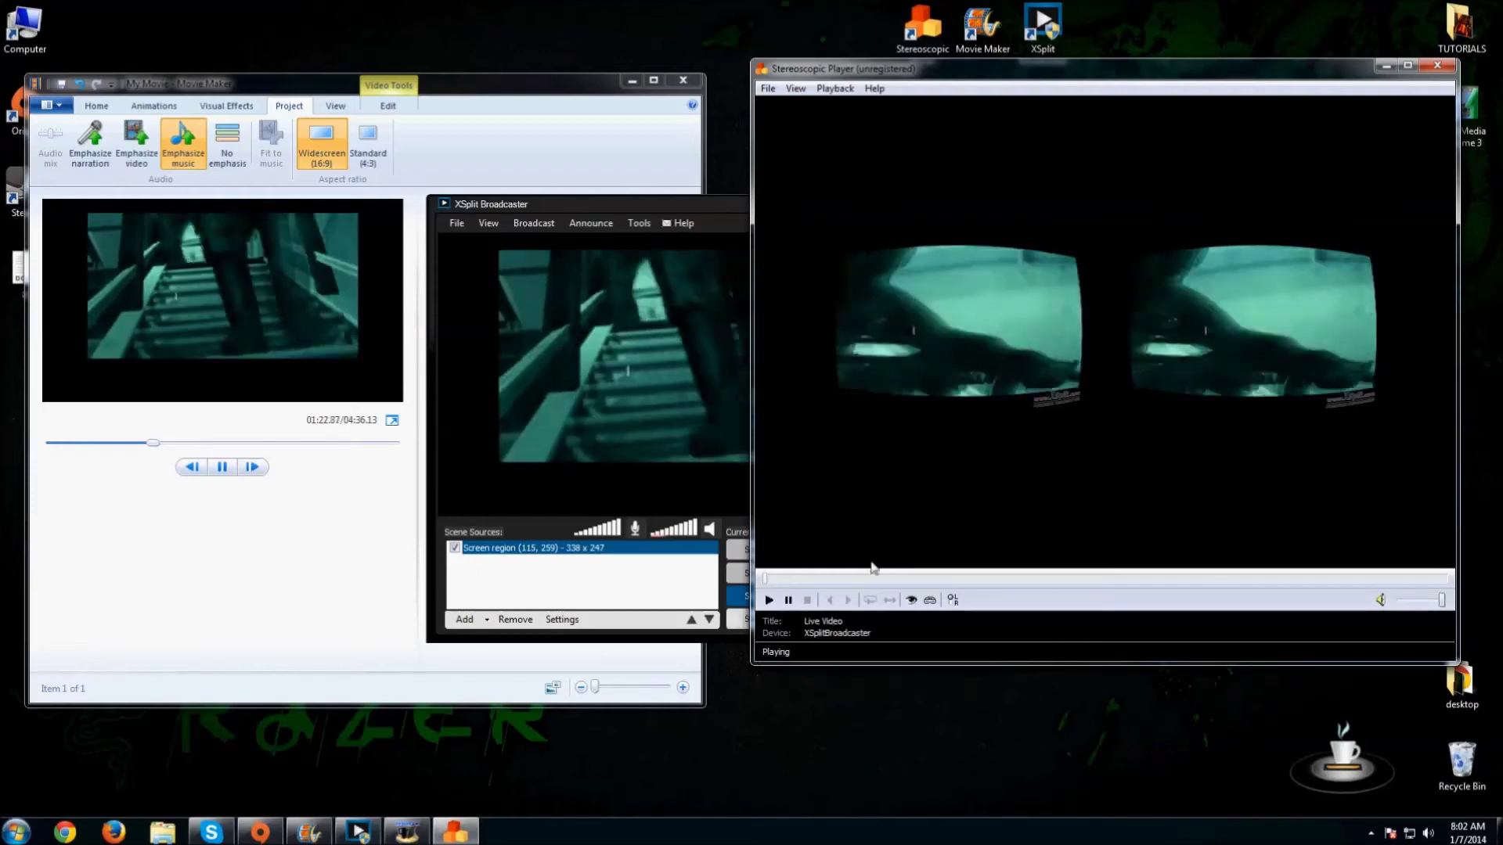
pyautogui.moveTo(857, 68); pyautogui.dragTo(1465, 275)
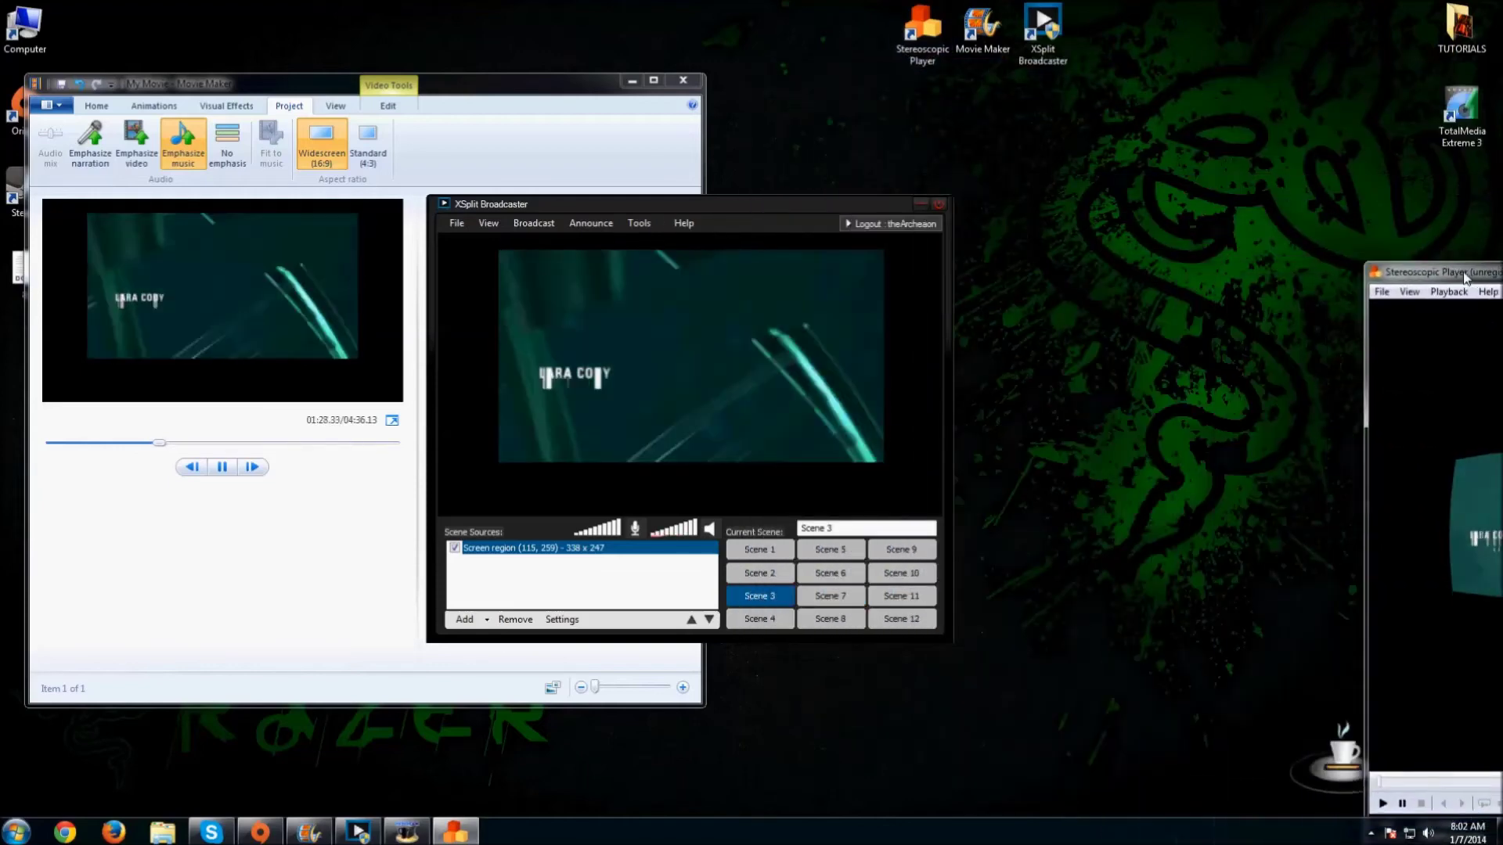
pyautogui.moveTo(1466, 274); pyautogui.dragTo(773, 178)
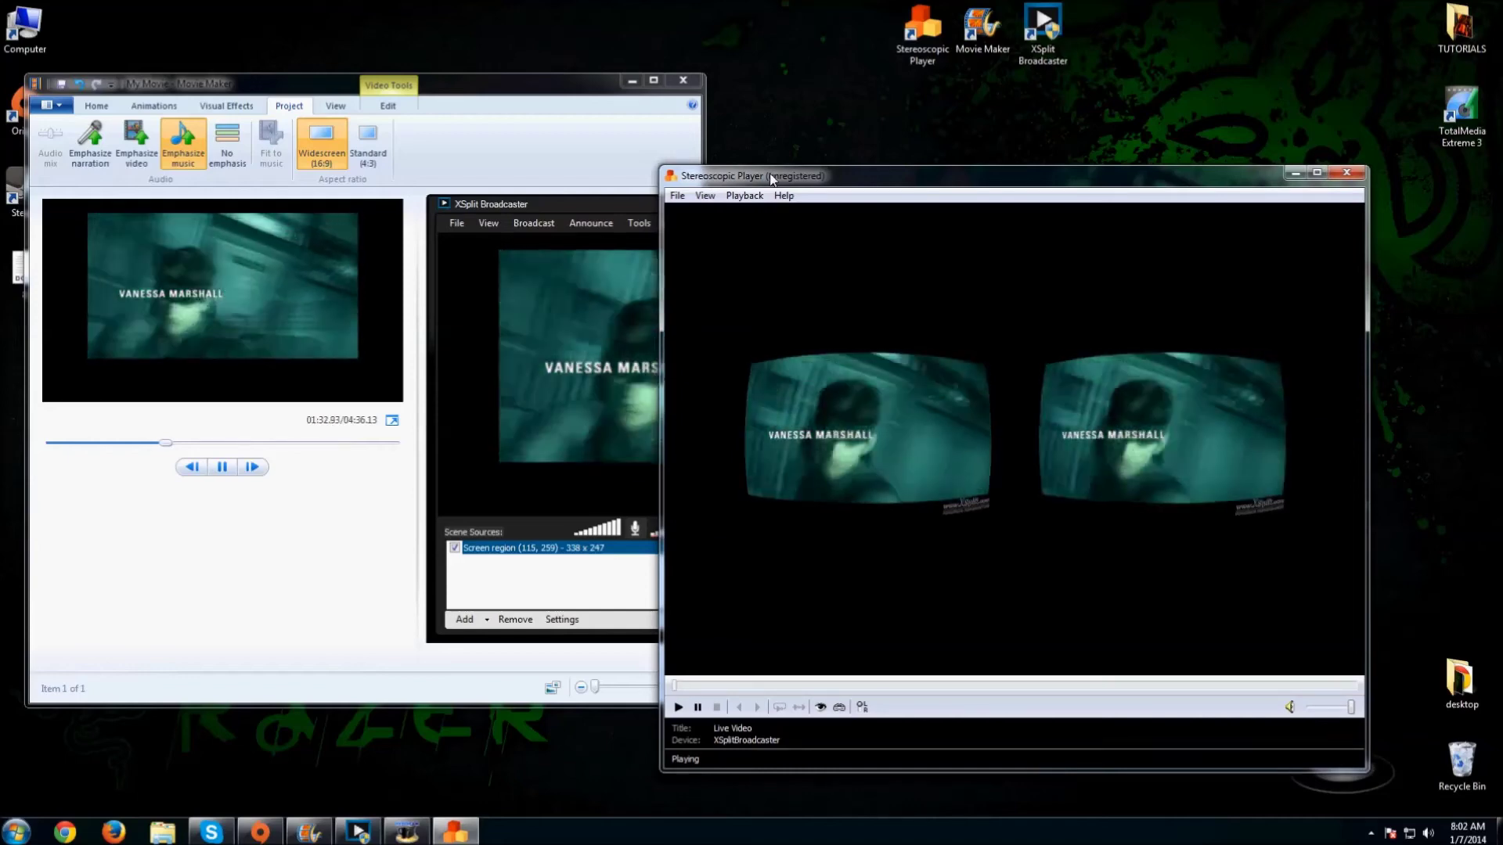